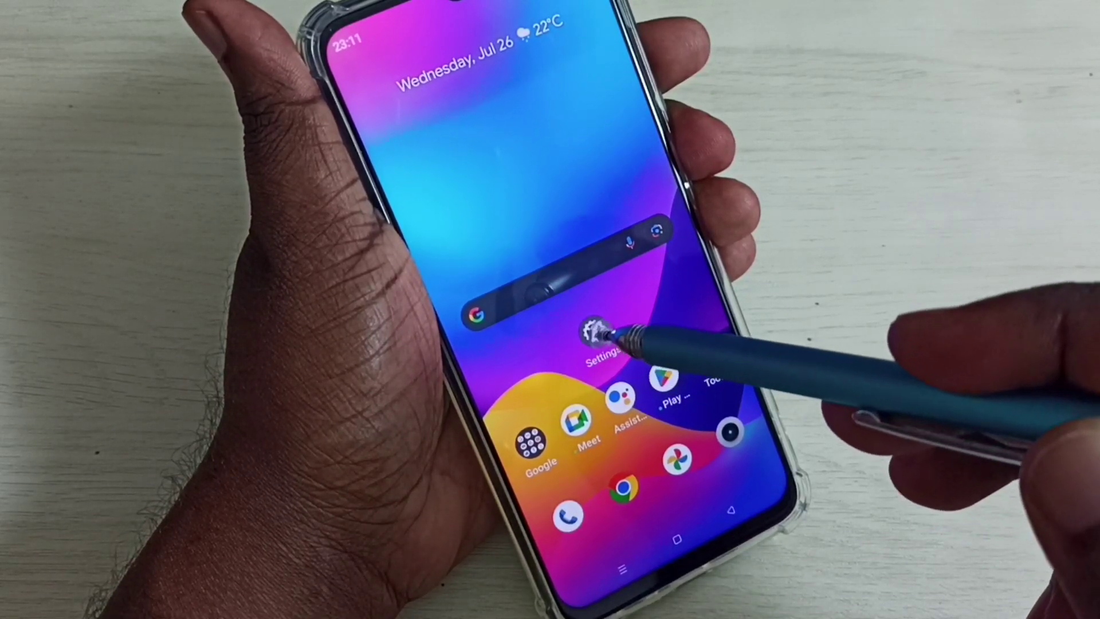
- Go from the home screen into Settings and on to the About phone page
click(595, 333)
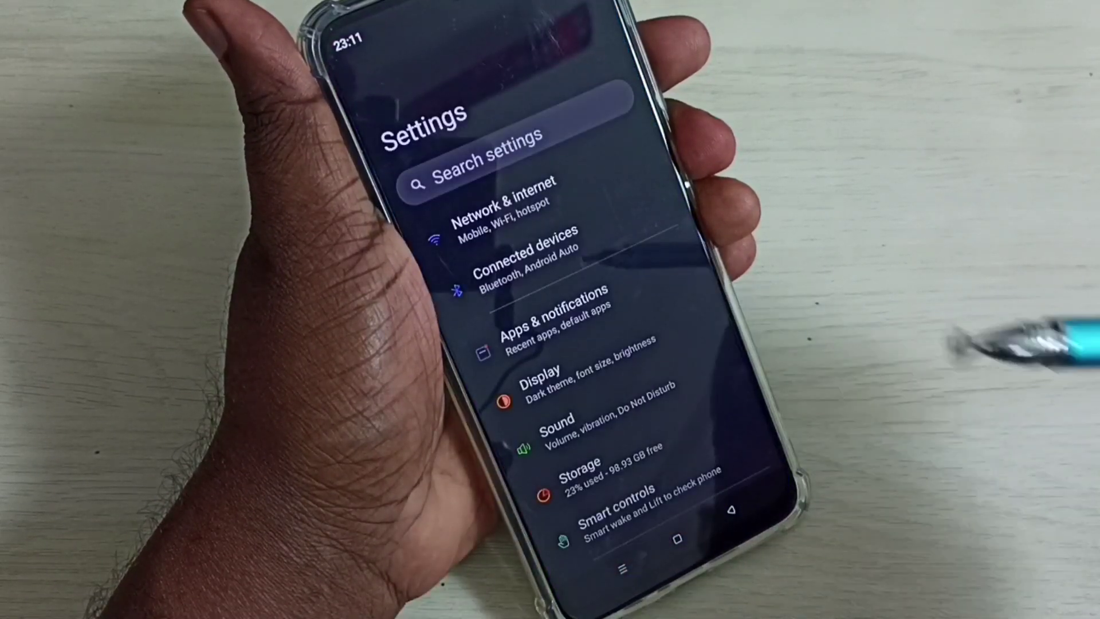
scroll(748, 437, down, 10)
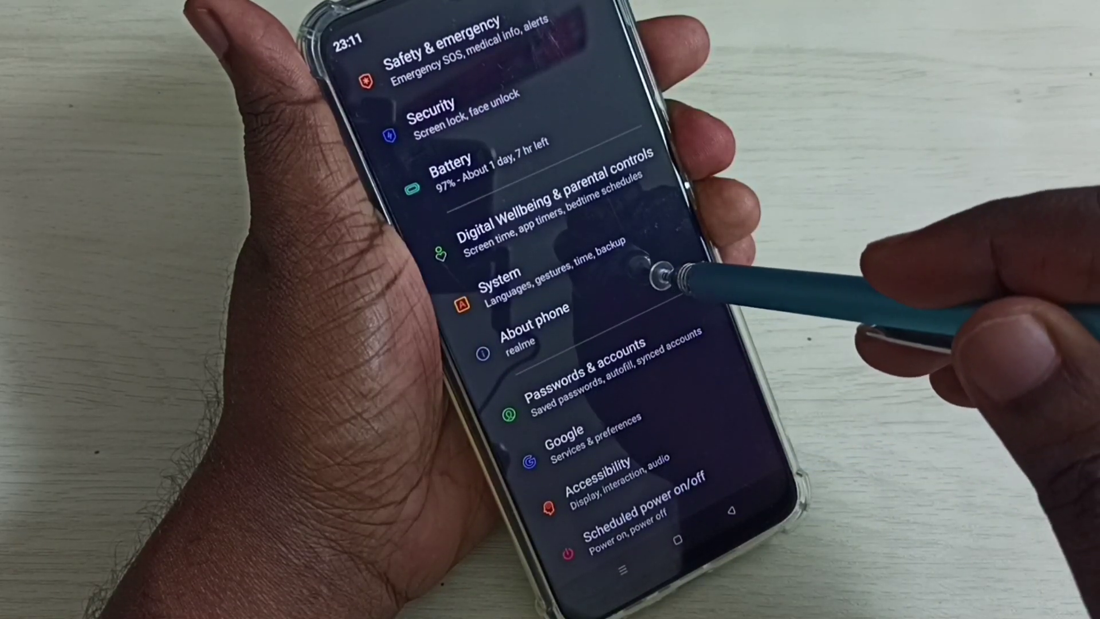
click(696, 296)
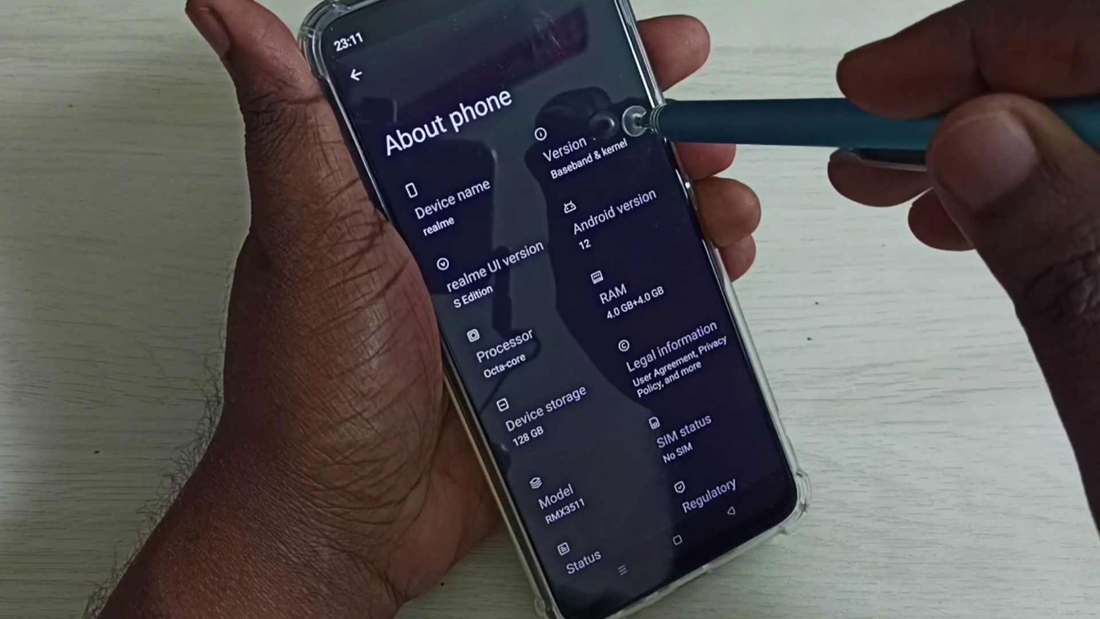
- From the Version details, tap Build number repeatedly until developer mode unlocks
click(626, 131)
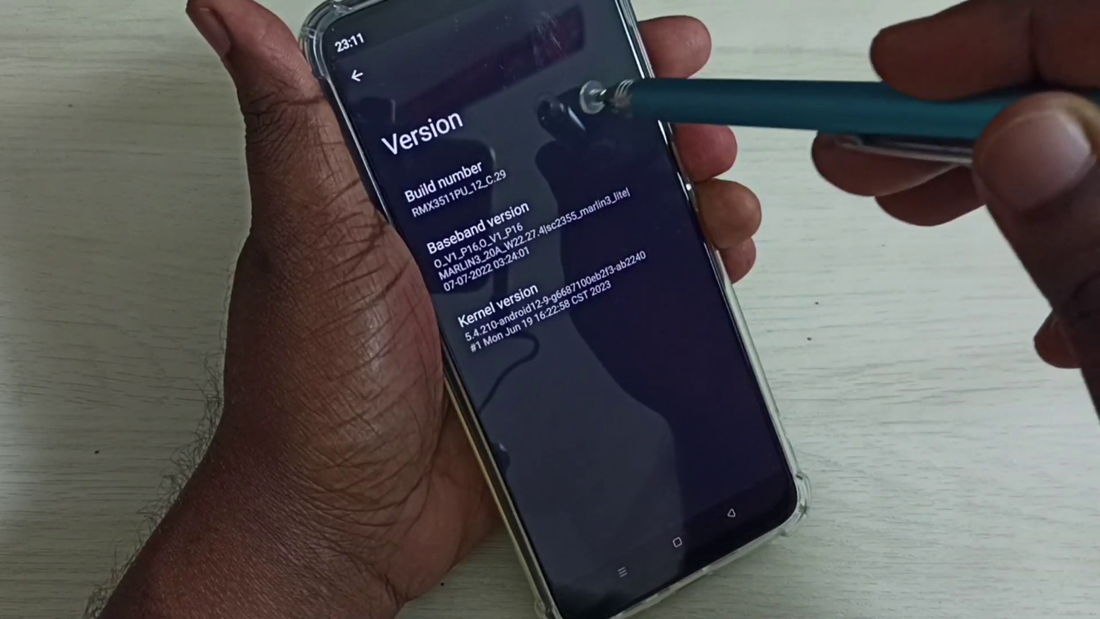
click(521, 169)
click(541, 147)
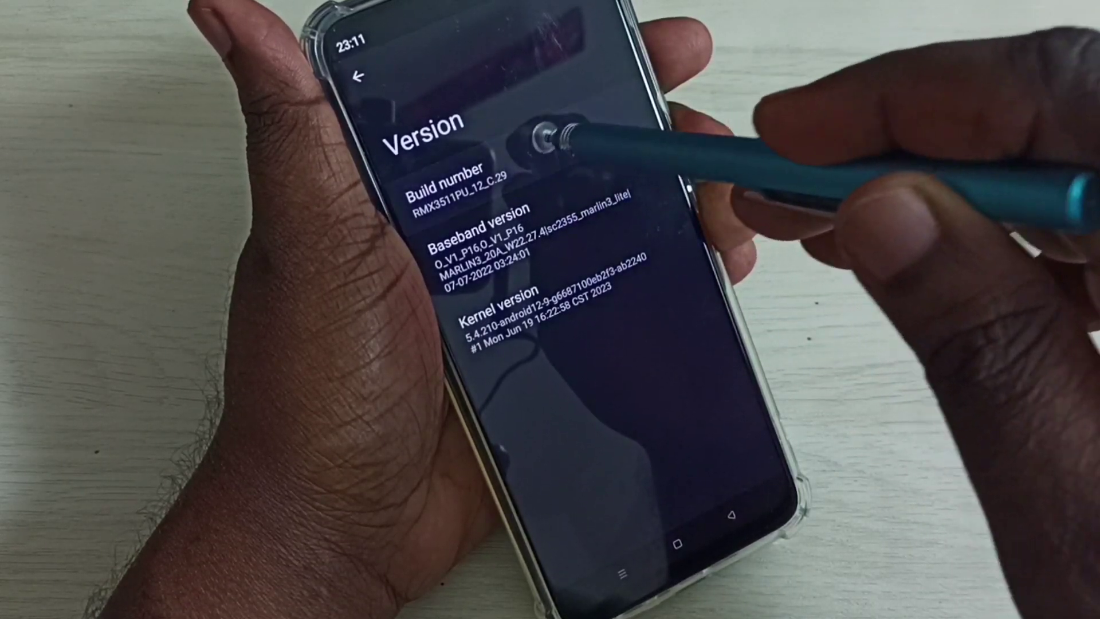
click(558, 142)
click(570, 136)
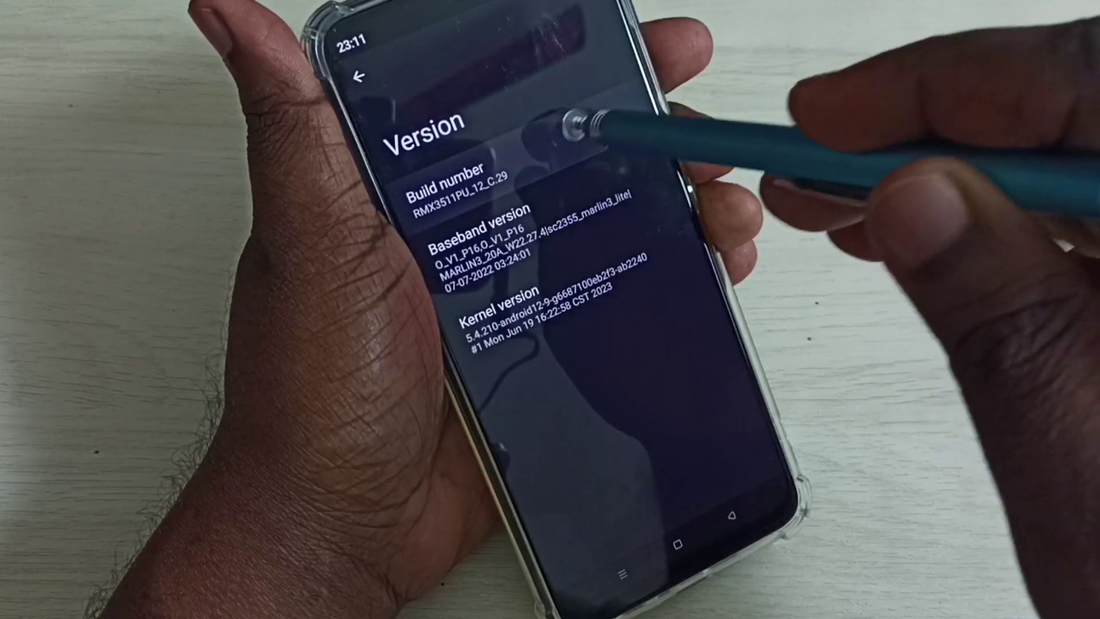
click(577, 122)
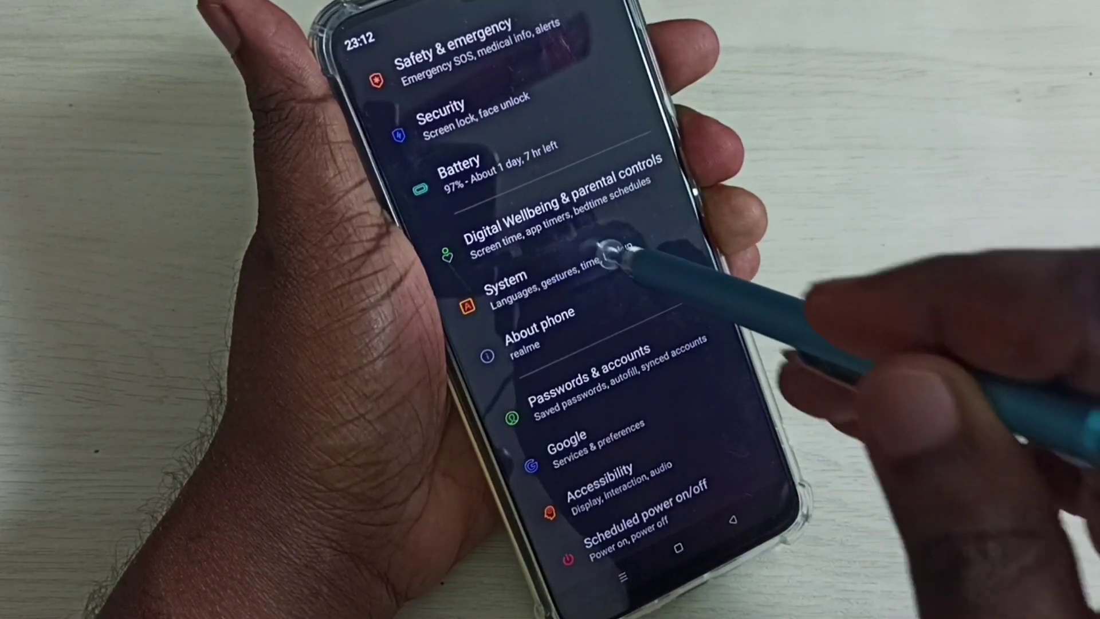
- Reach the Developer options page through the System section of Settings
click(605, 258)
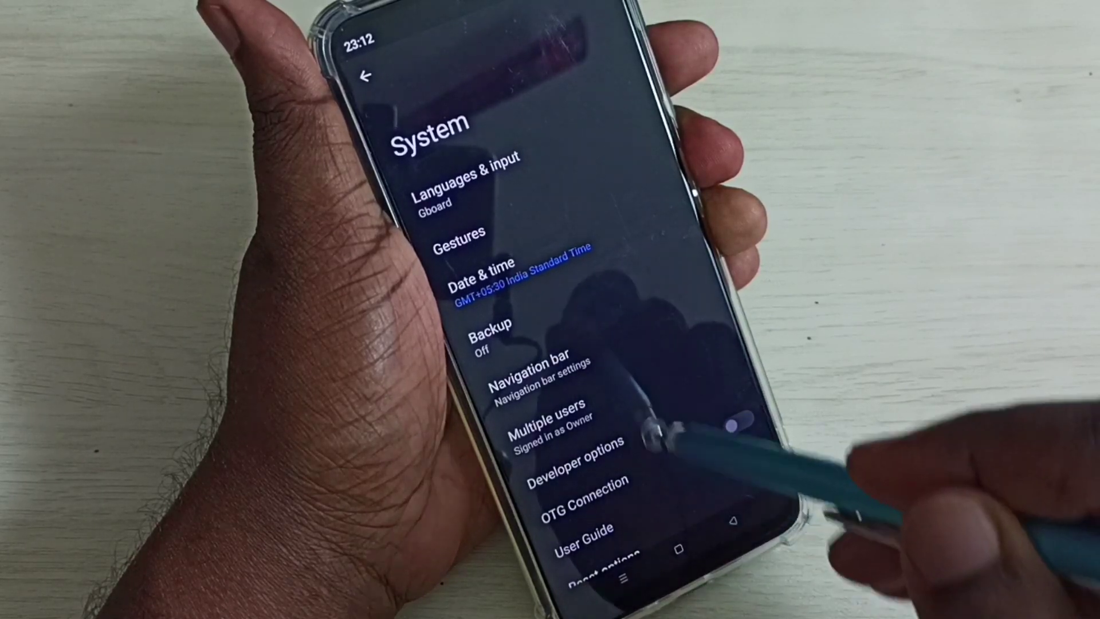
drag(663, 363, 602, 283)
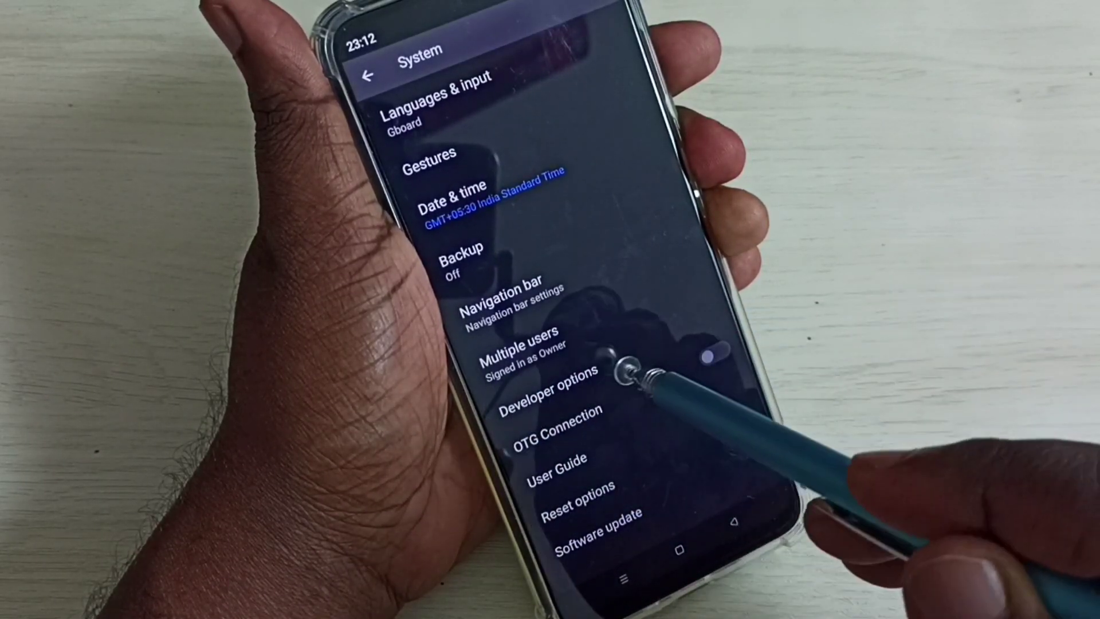
click(612, 365)
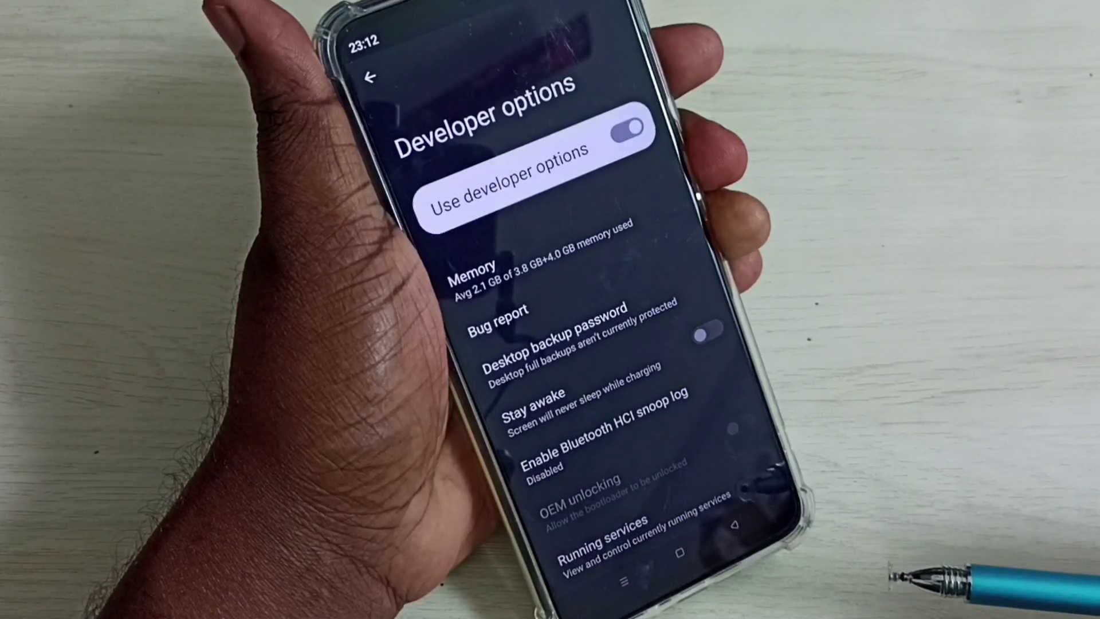
drag(713, 417, 632, 225)
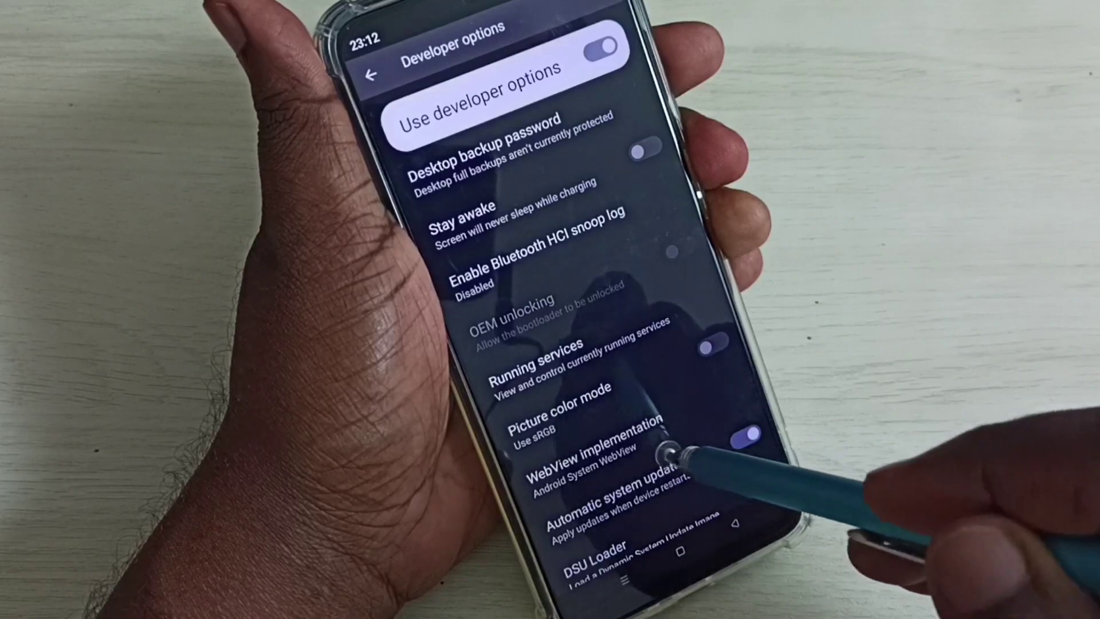
drag(669, 453, 601, 247)
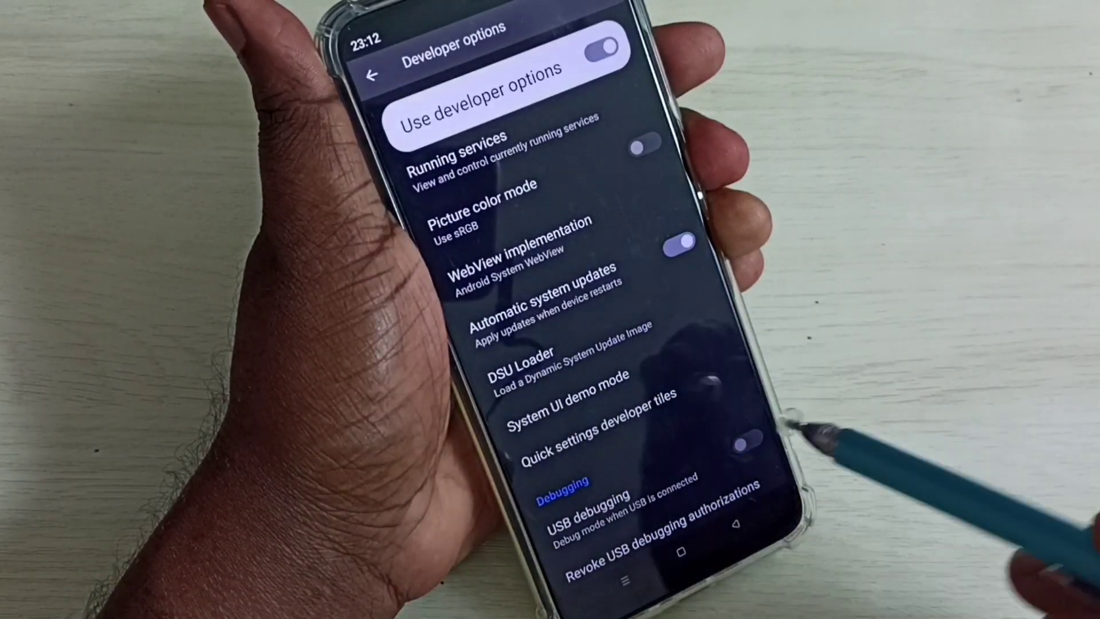
drag(679, 402, 651, 318)
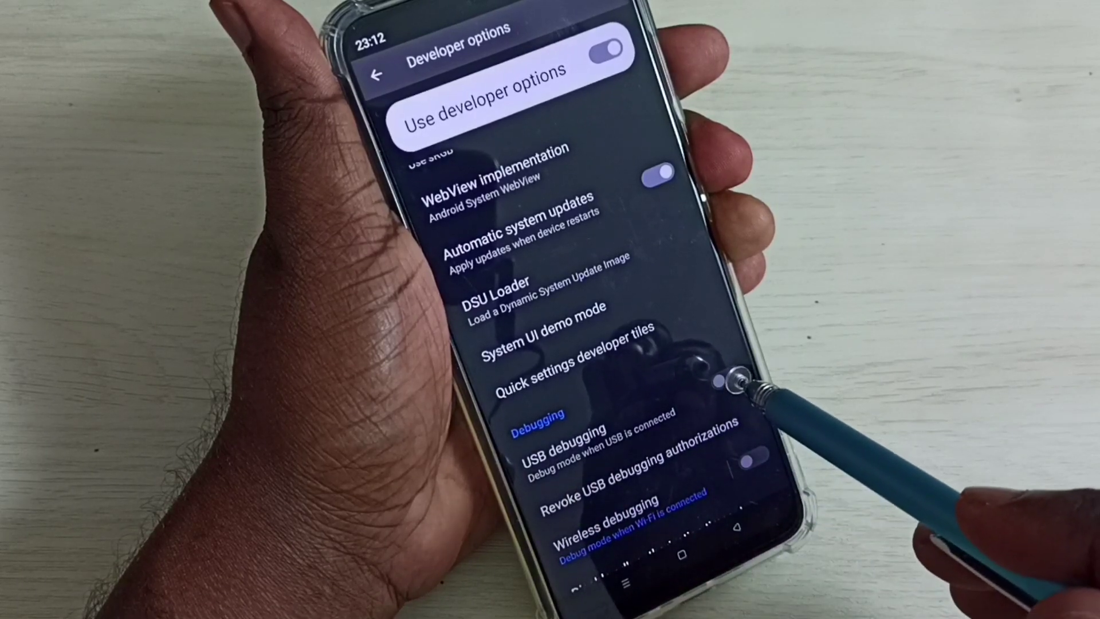
- Switch USB debugging on and accept the 'Allow USB debugging?' warning with OK
click(726, 376)
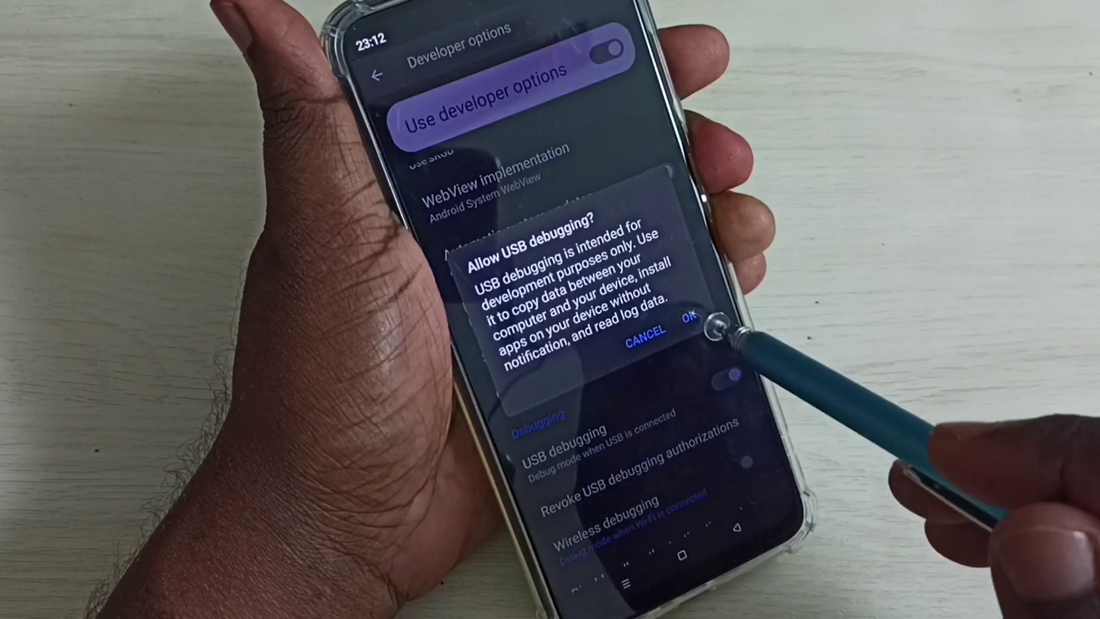
click(698, 315)
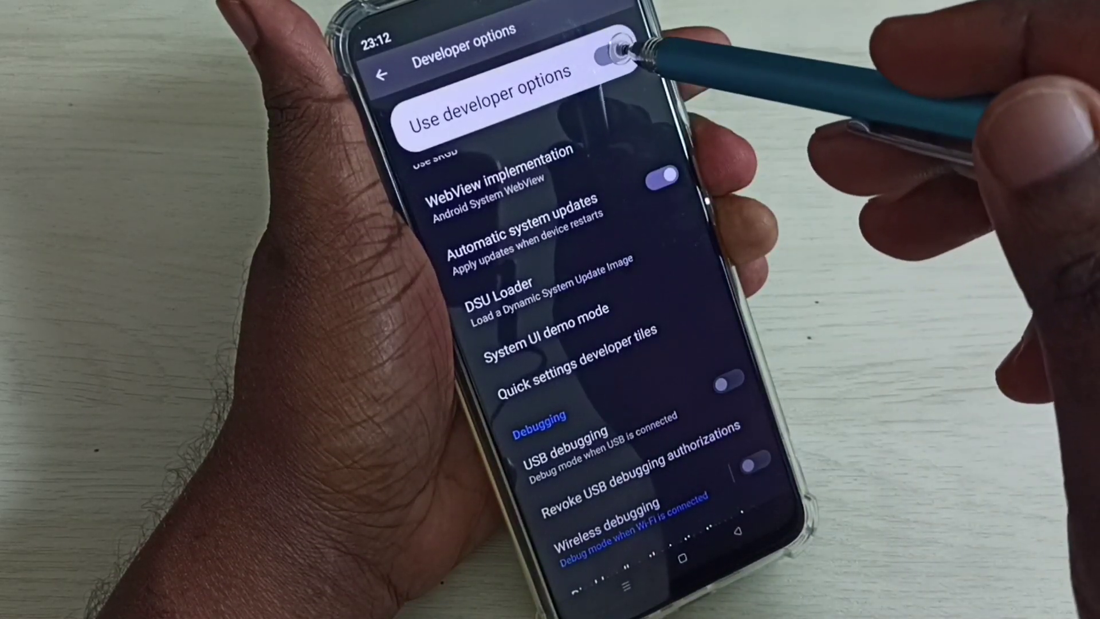
- Turn off 'Use developer options', bringing up the 'Restart Device?' dialog
click(617, 53)
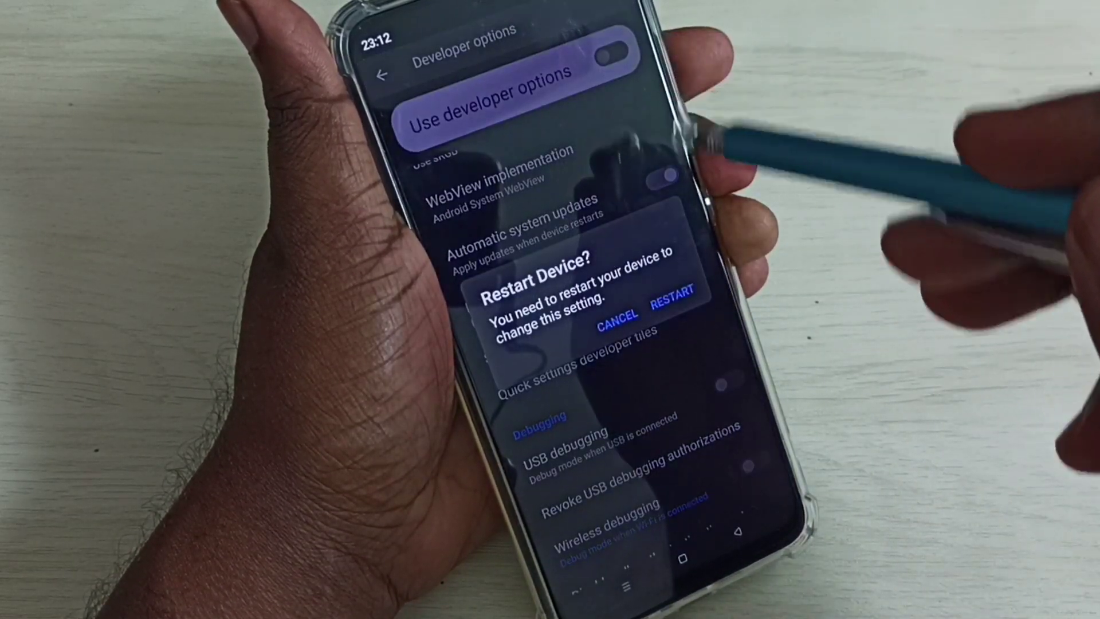